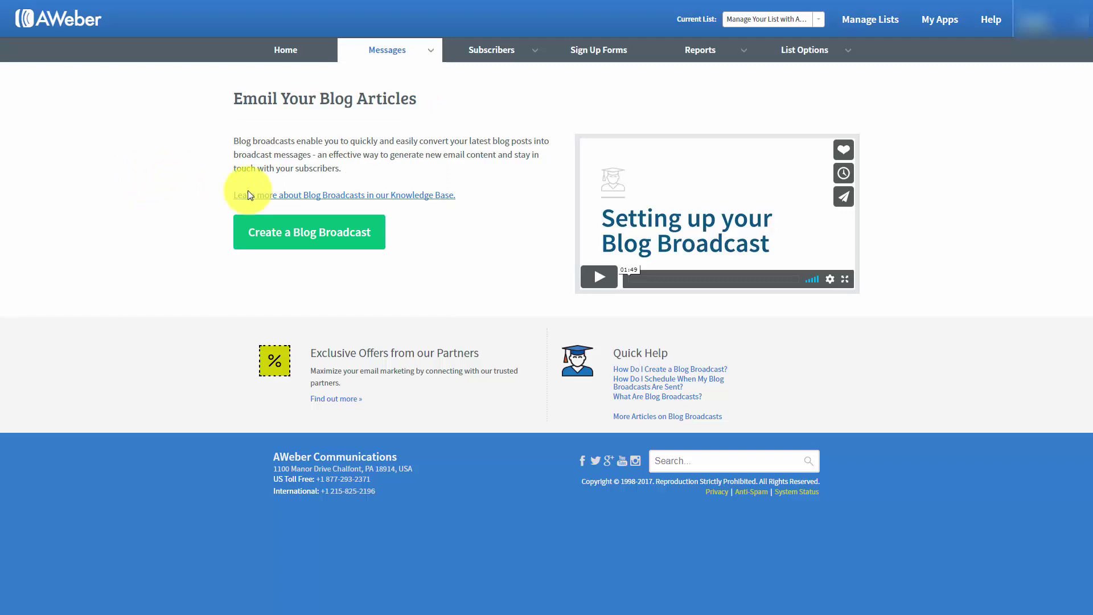
Start a new blog broadcast from the Email Your Blog Articles page.
{"action": "left_click", "coordinate": [293, 241]}
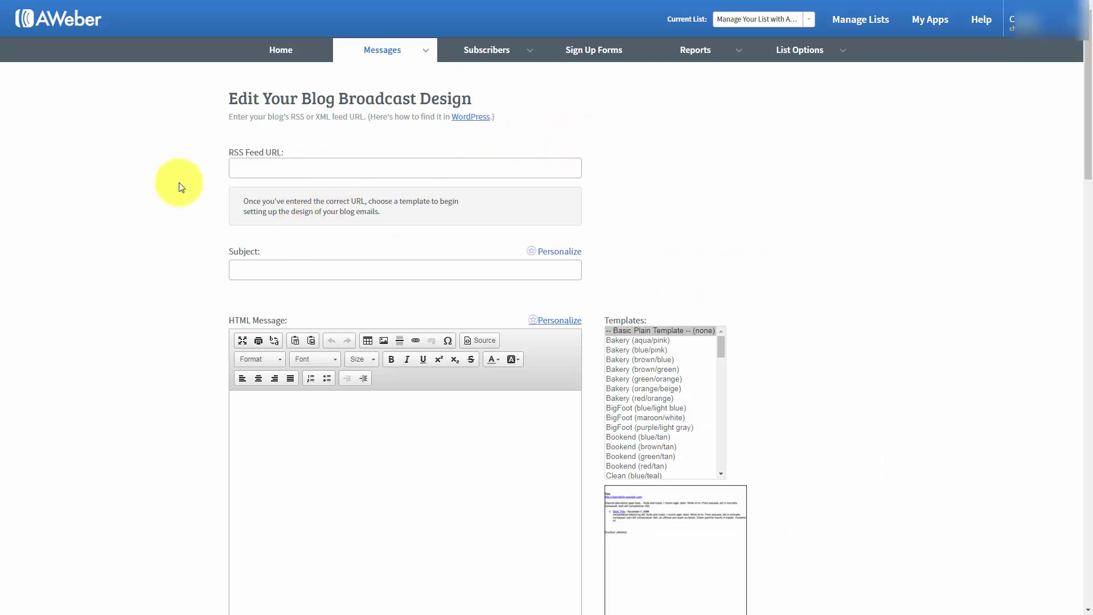
Visit the RSS feed URL field but leave it empty for now.
{"action": "left_click", "coordinate": [247, 171]}
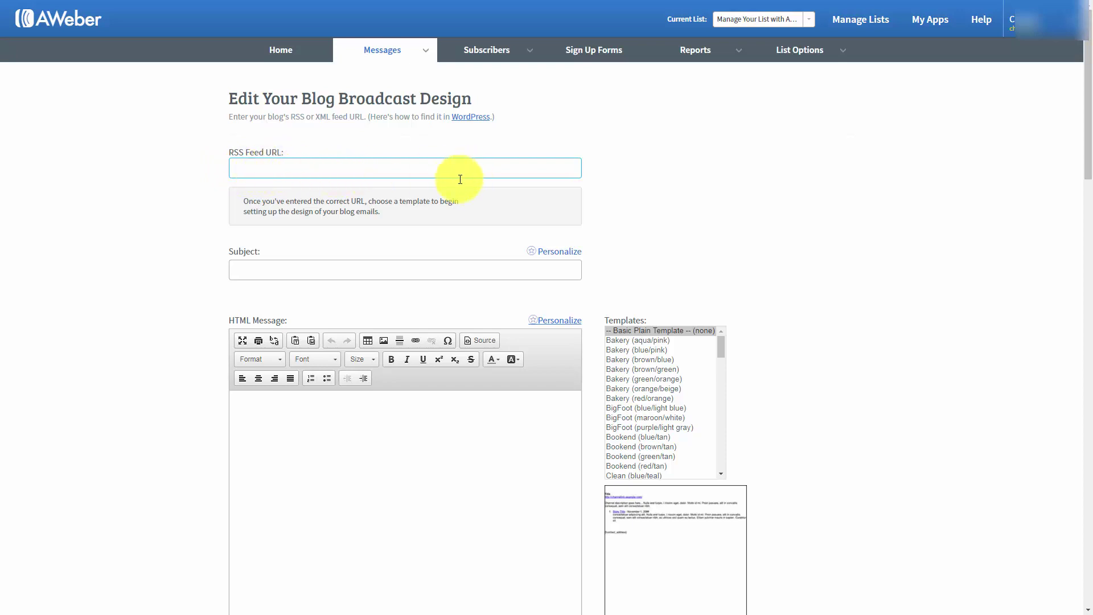
{"action": "key", "text": "Tab"}
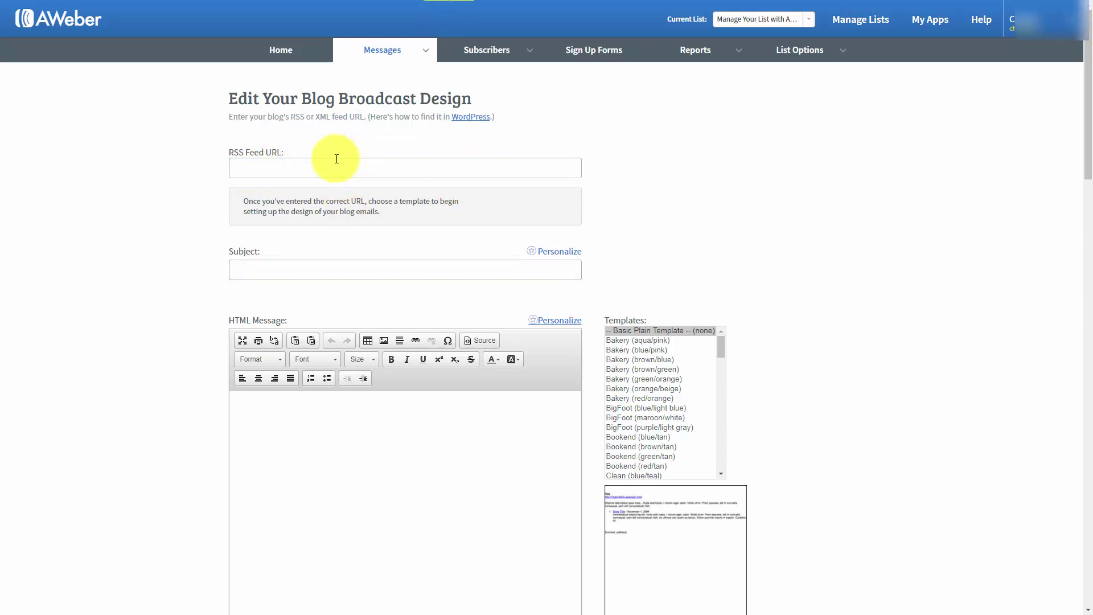
{"action": "left_click", "coordinate": [307, 169]}
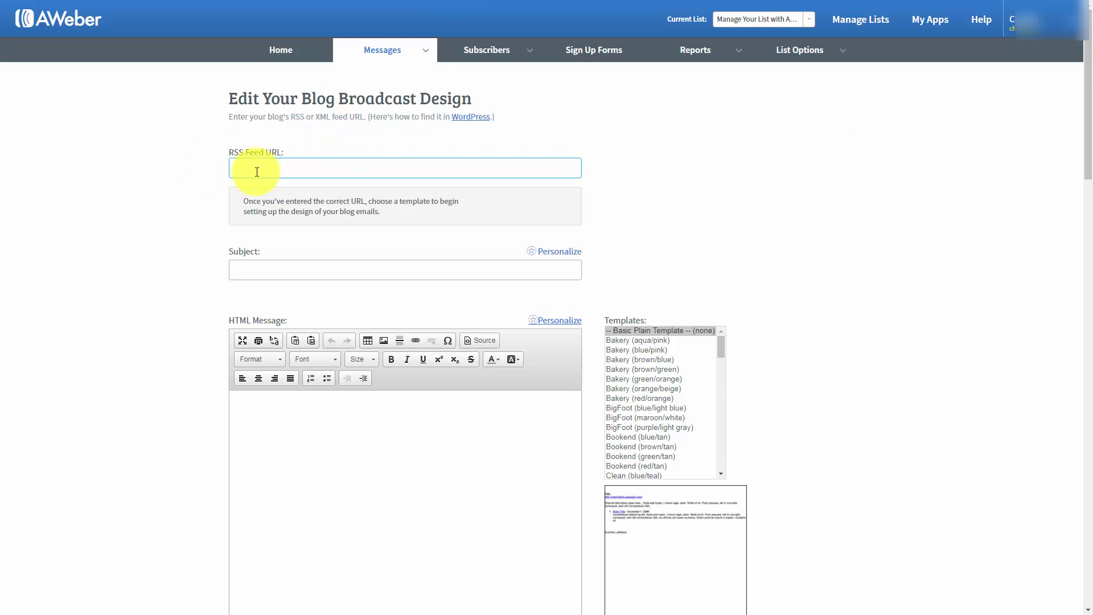
{"action": "left_click", "coordinate": [295, 211]}
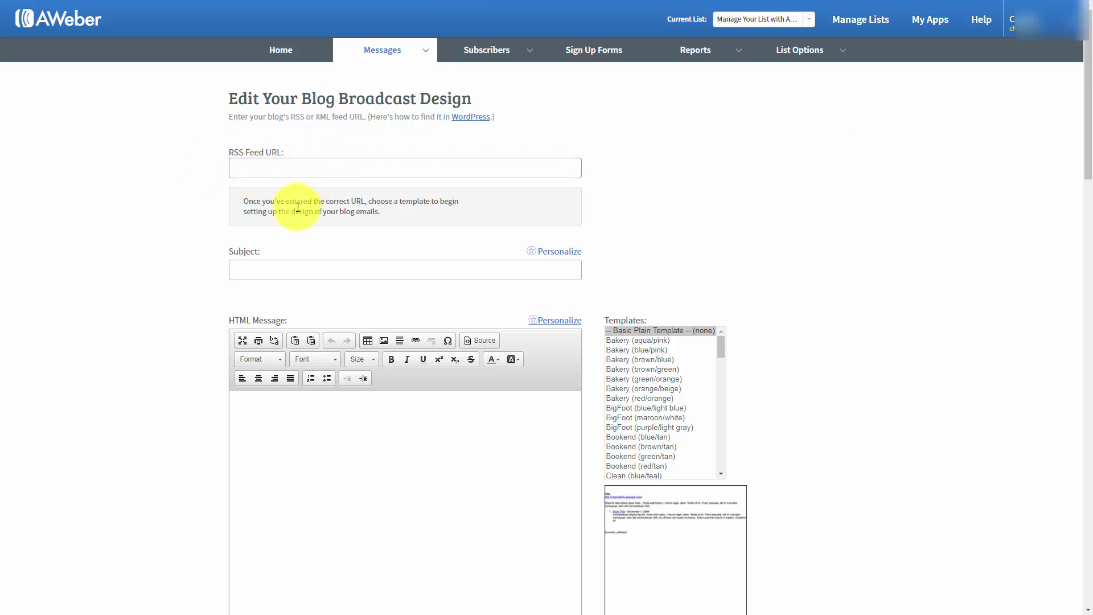
Enter the subject 'New Post Haon' and personalize it with {!firstname_fix} at the start.
{"action": "left_click", "coordinate": [290, 270]}
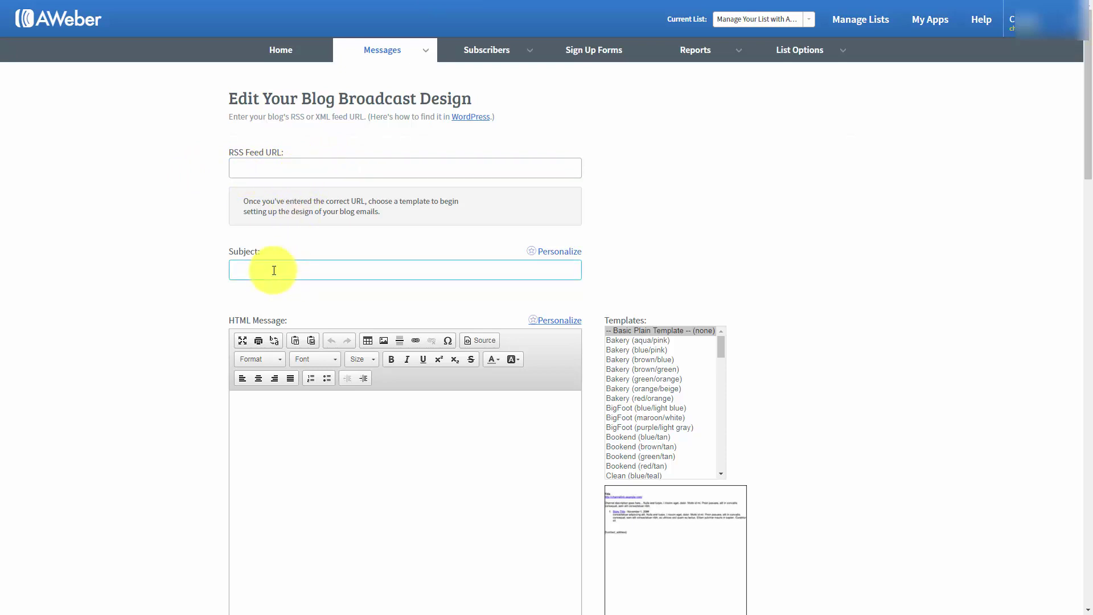
{"action": "left_click", "coordinate": [232, 245]}
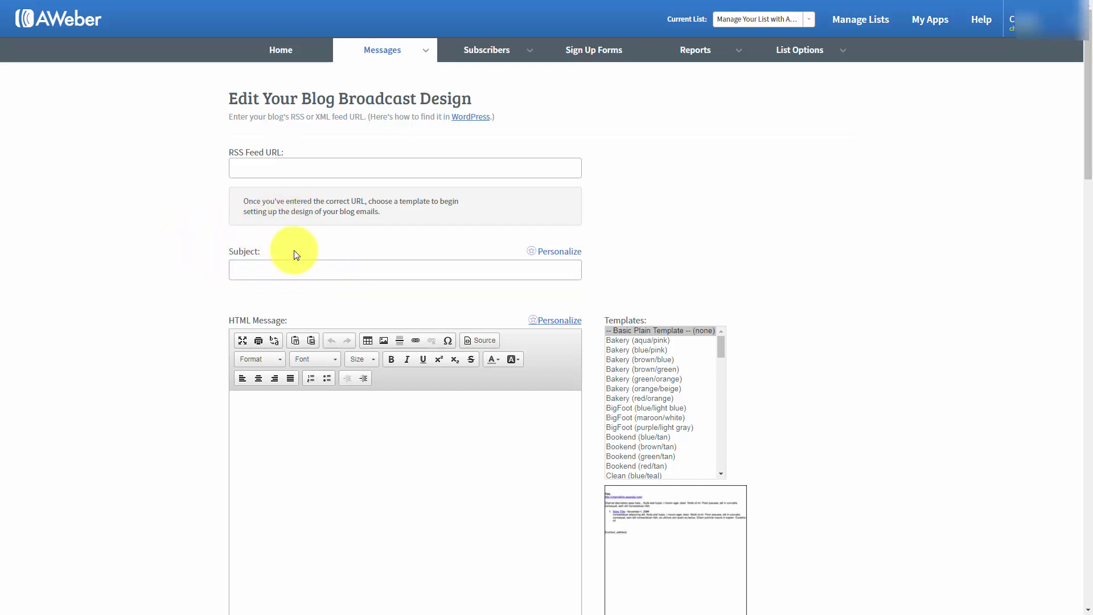
{"action": "left_click", "coordinate": [256, 269]}
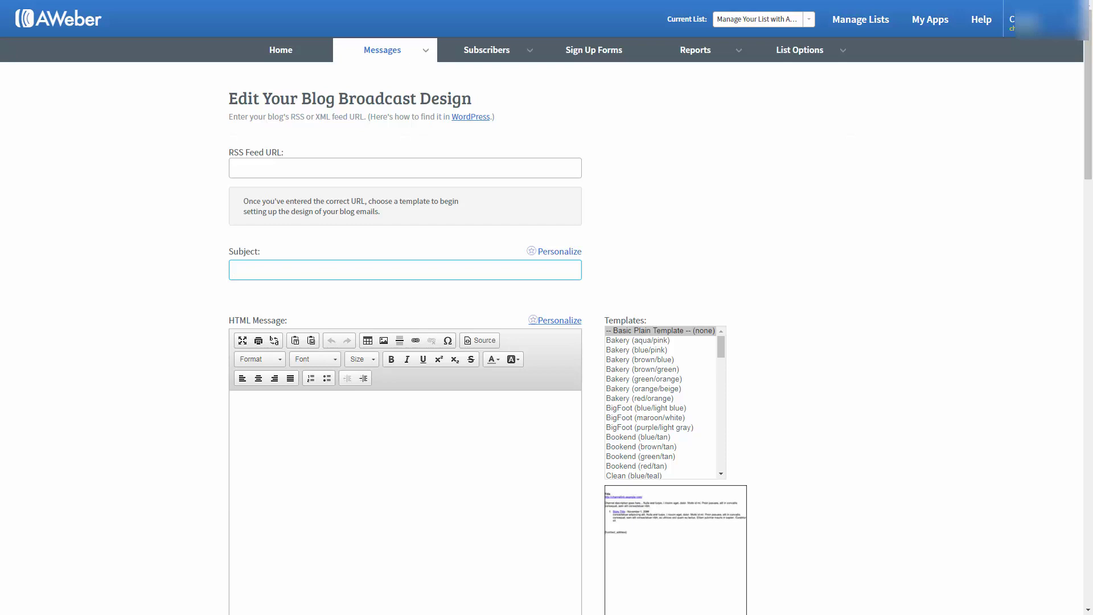
{"action": "type", "text": "New Post Haon"}
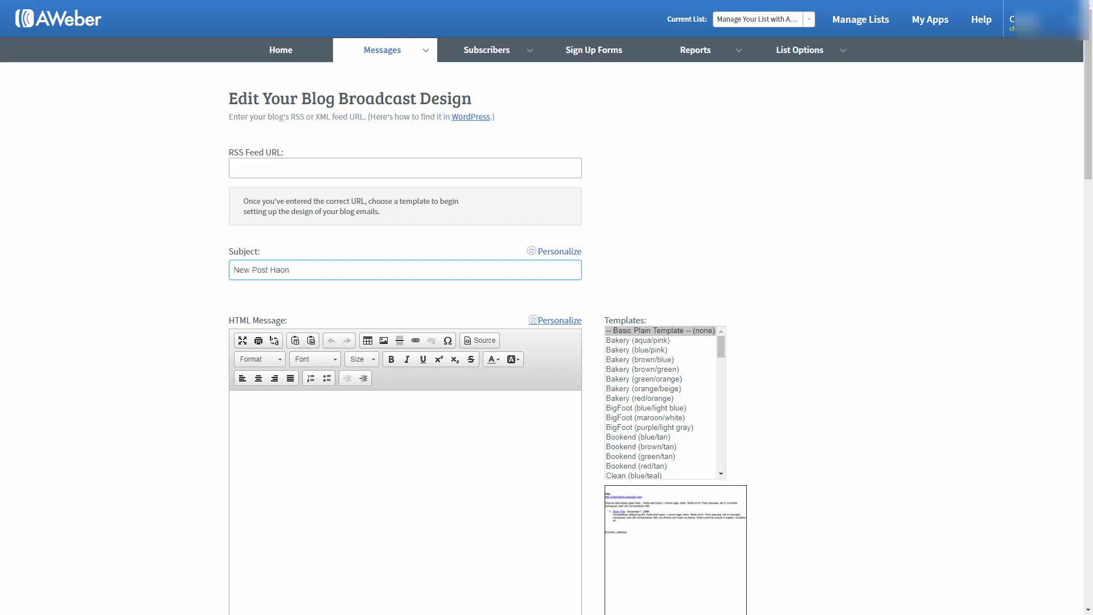
{"action": "type", "text": "{!firstname_fix},"}
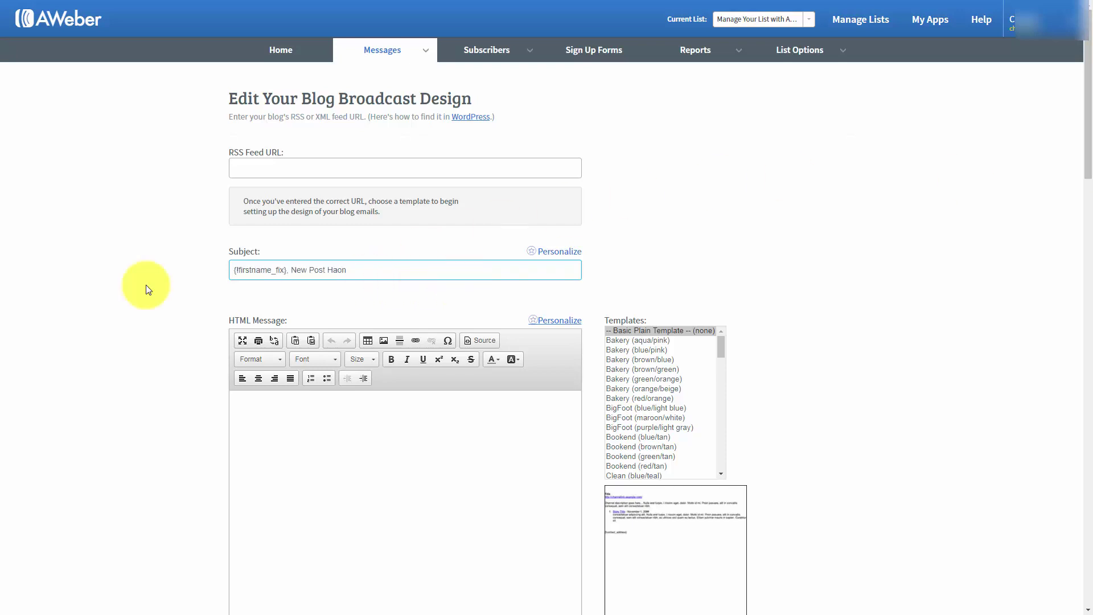
{"action": "left_click", "coordinate": [464, 256]}
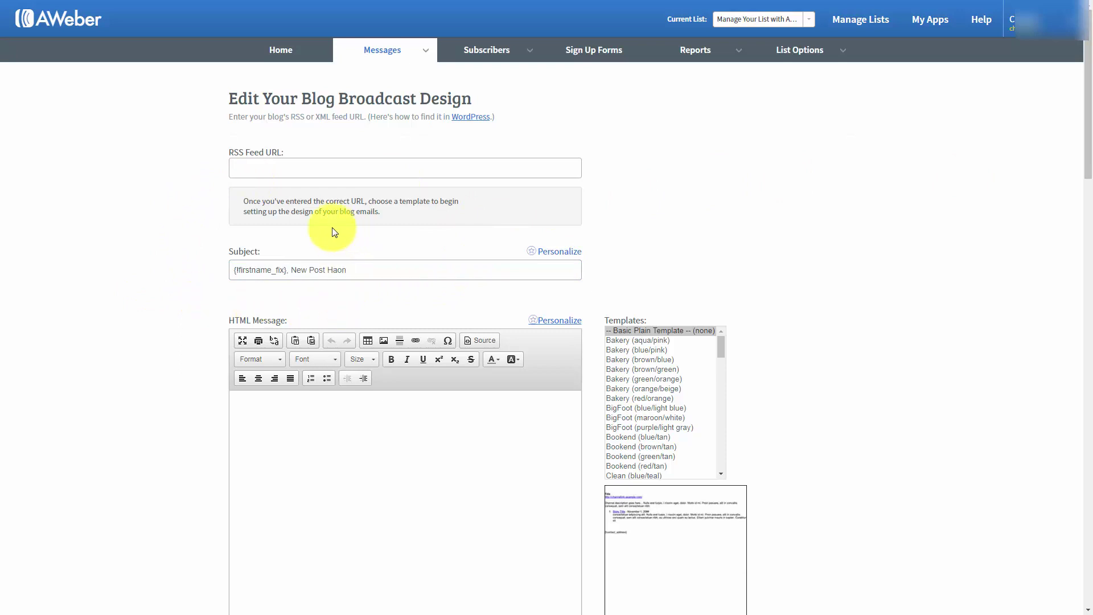
{"action": "left_click", "coordinate": [292, 272]}
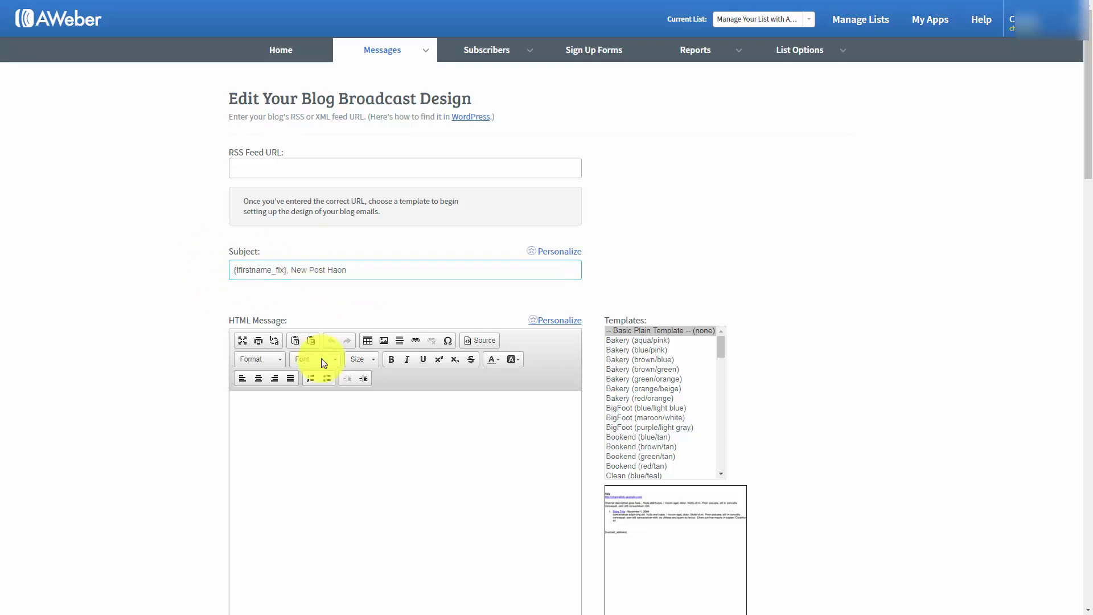
{"action": "scroll", "coordinate": [322, 361], "scroll_direction": "down", "scroll_amount": 1}
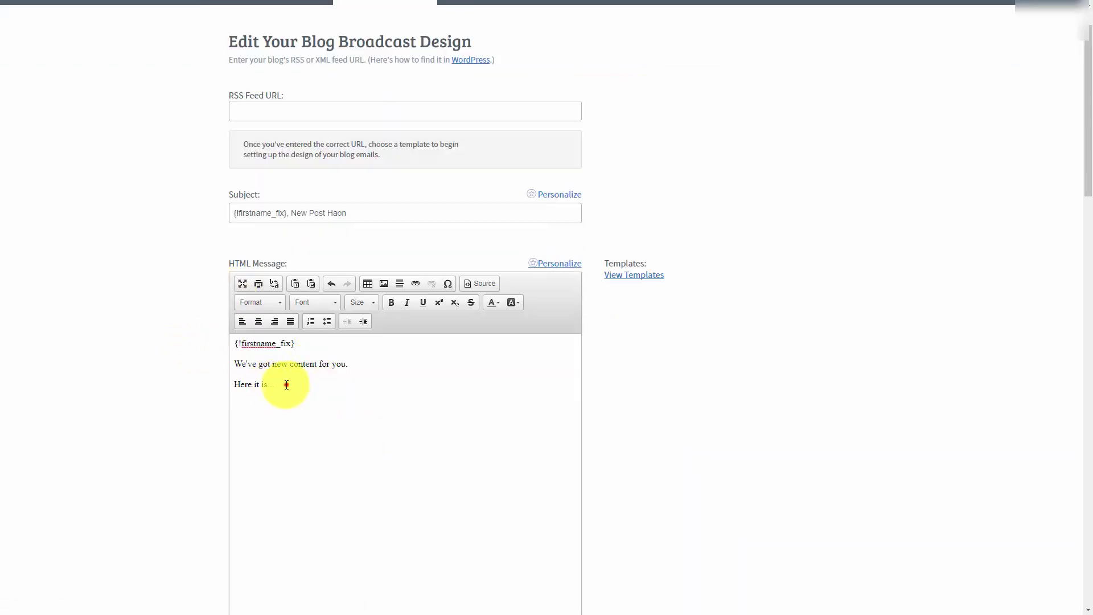
Copy the HTML greeting message into the Plain Text Message box.
{"action": "left_click_drag", "start_coordinate": [285, 385], "coordinate": [235, 343]}
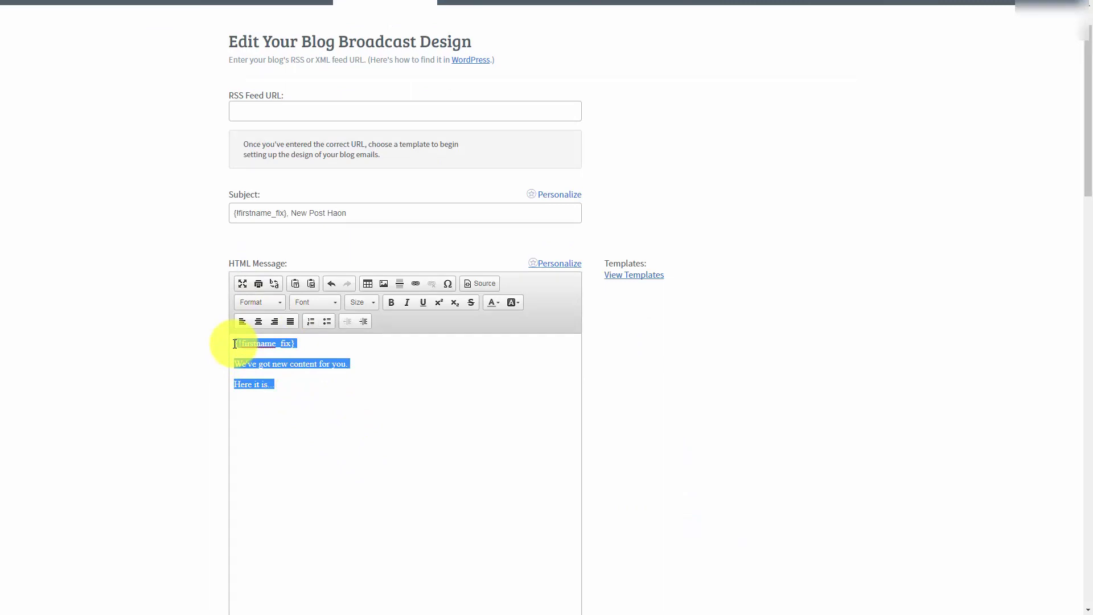
{"action": "scroll", "coordinate": [231, 324], "scroll_direction": "down", "scroll_amount": 5}
{"action": "left_click", "coordinate": [294, 471]}
{"action": "type", "text": "{!firstname_fix}  We've got new content for you.  Here it is..."}
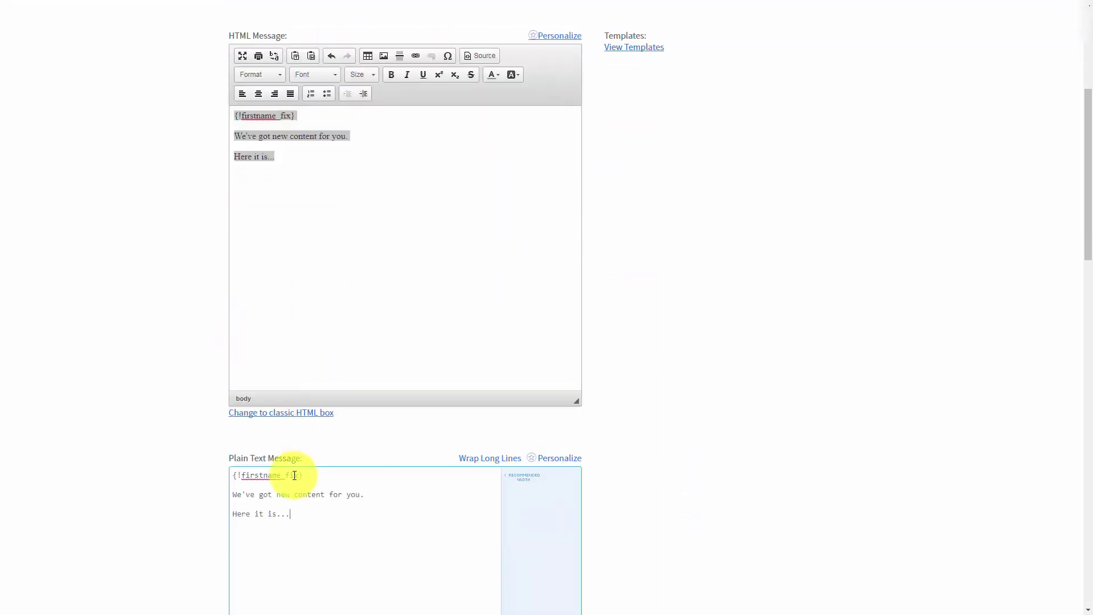
{"action": "scroll", "coordinate": [326, 445], "scroll_direction": "up", "scroll_amount": 2}
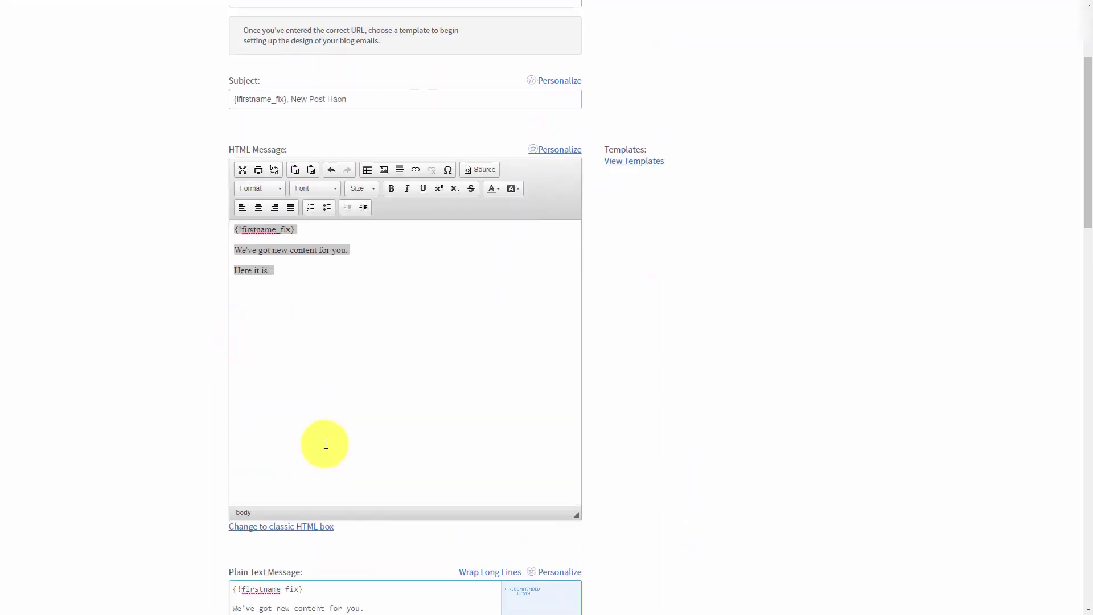
{"action": "scroll", "coordinate": [326, 444], "scroll_direction": "up", "scroll_amount": 3}
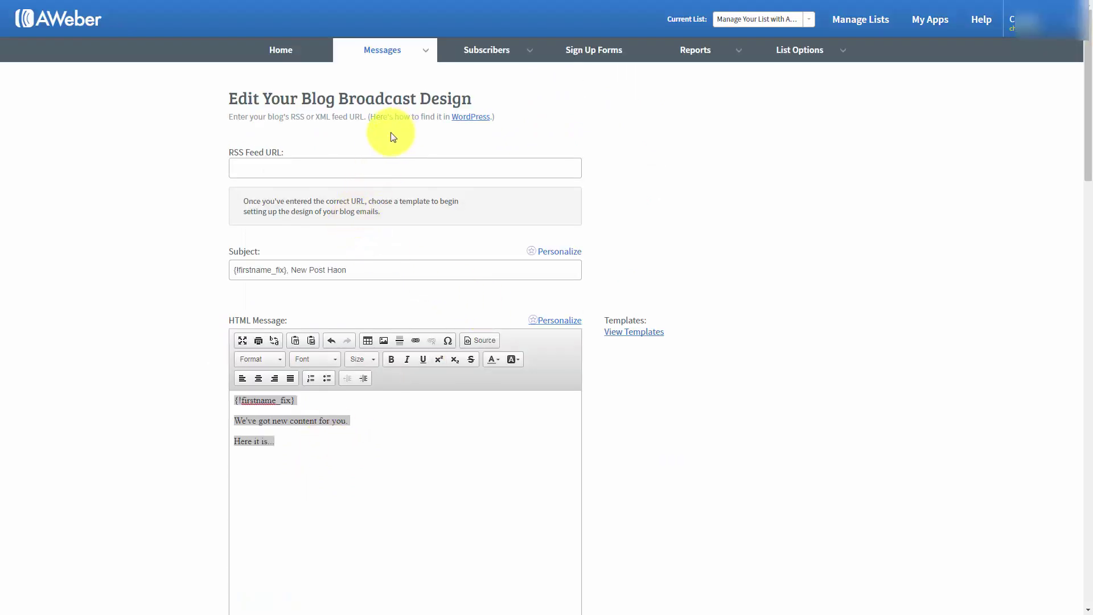
{"action": "left_click", "coordinate": [466, 123]}
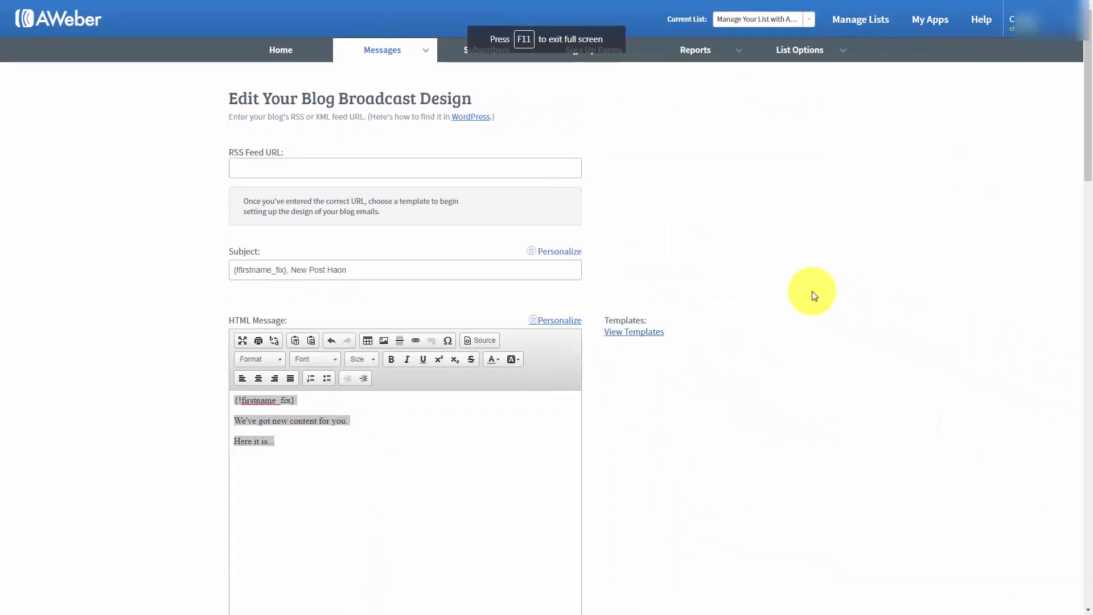
{"action": "left_click", "coordinate": [250, 165]}
{"action": "right_click", "coordinate": [250, 165]}
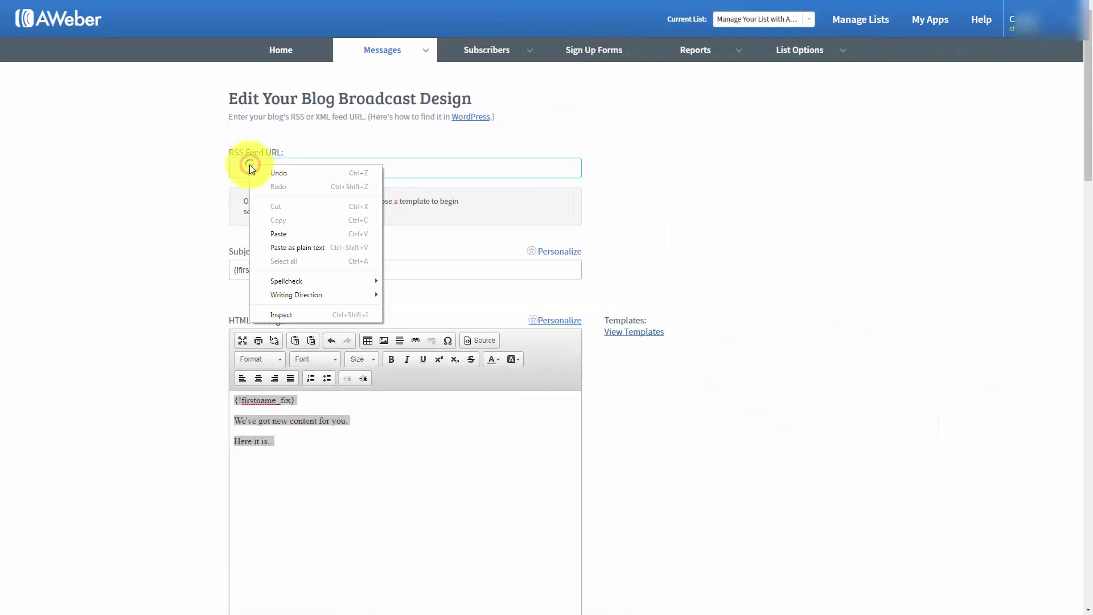
{"action": "left_click", "coordinate": [272, 229]}
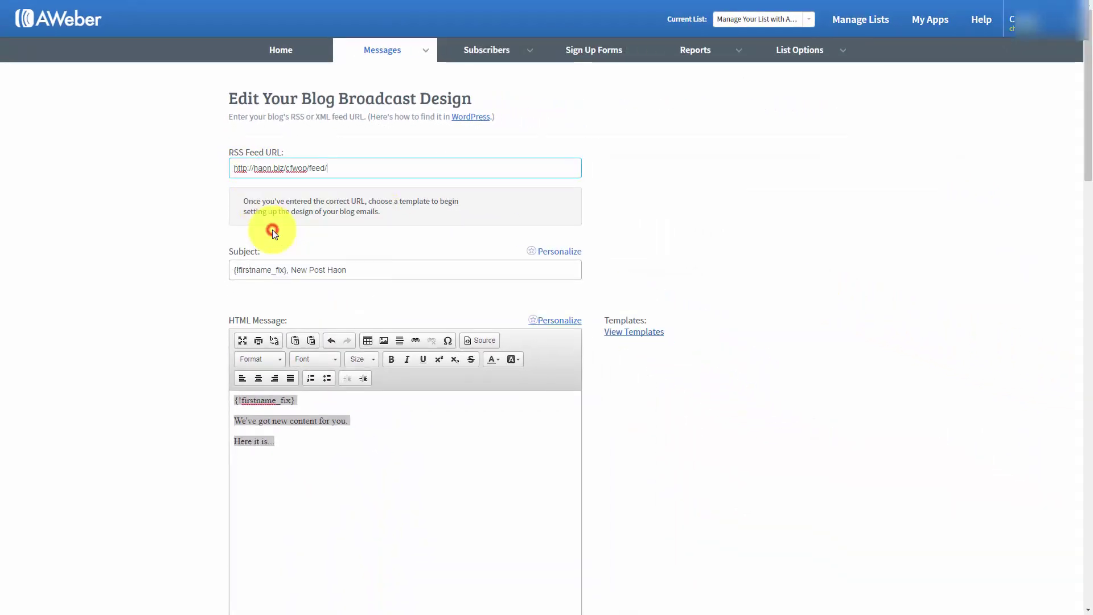
{"action": "left_click", "coordinate": [194, 255]}
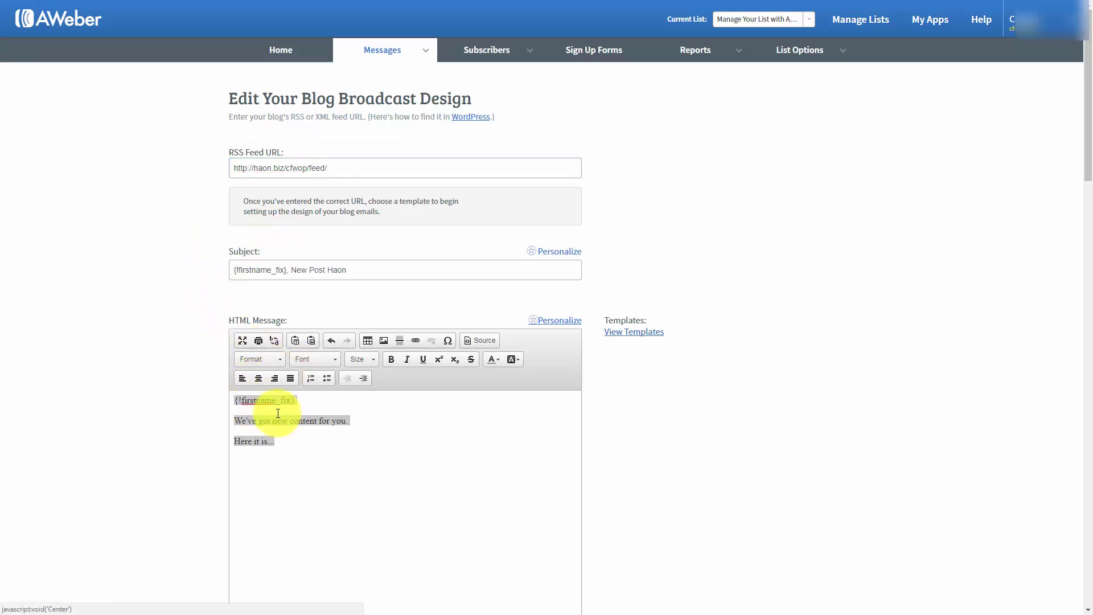
Show the available design templates alongside the broadcast message.
{"action": "left_click", "coordinate": [627, 333]}
{"action": "scroll", "coordinate": [255, 174], "scroll_direction": "down", "scroll_amount": 2}
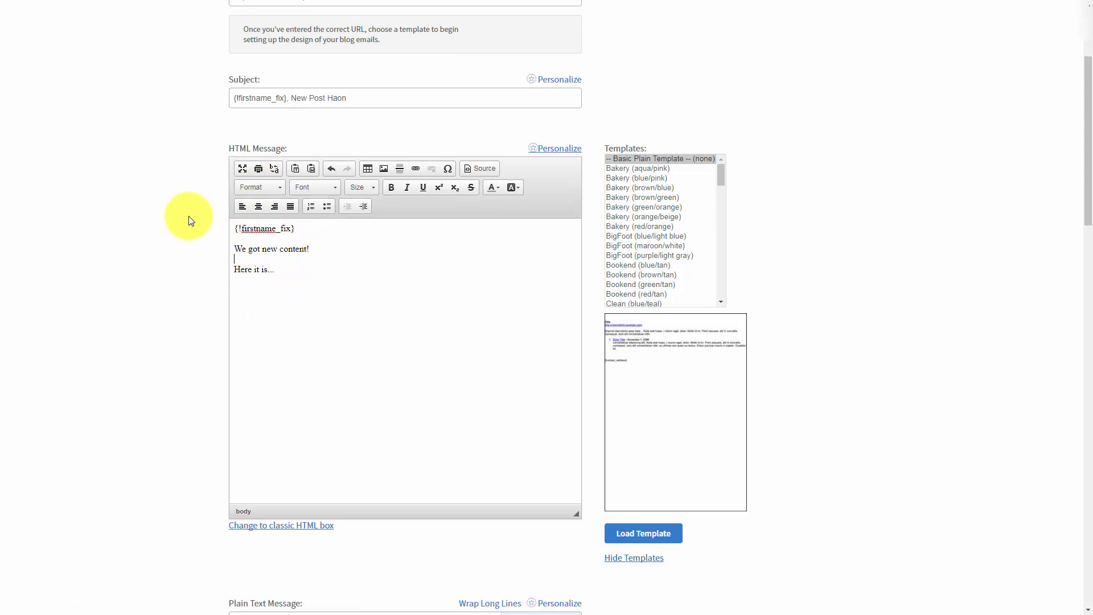
{"action": "scroll", "coordinate": [188, 217], "scroll_direction": "down", "scroll_amount": 3}
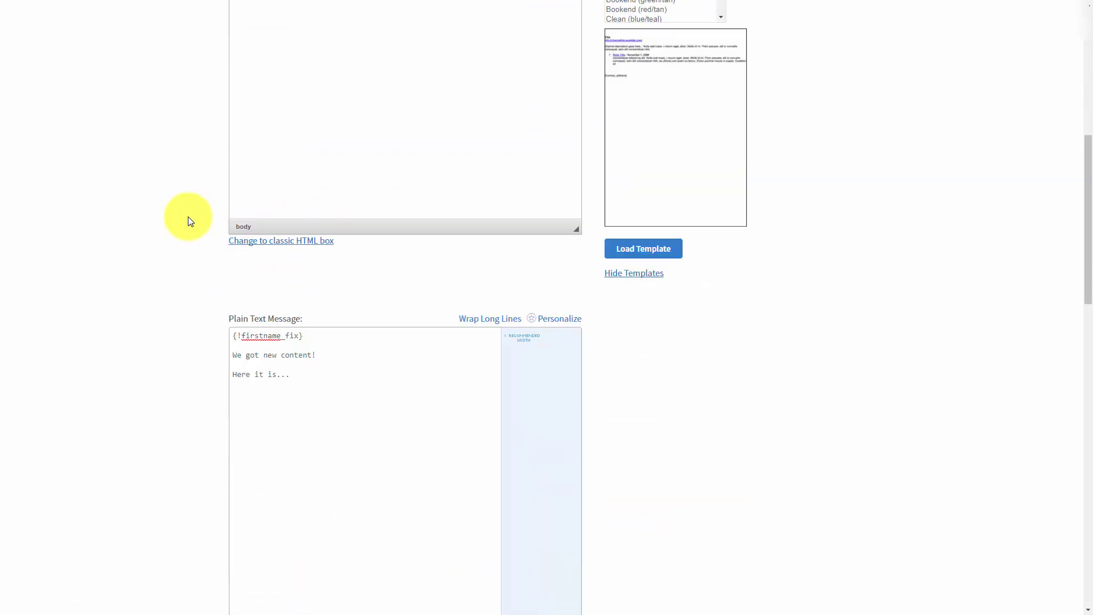
{"action": "scroll", "coordinate": [188, 217], "scroll_direction": "down", "scroll_amount": 3}
{"action": "scroll", "coordinate": [187, 216], "scroll_direction": "down", "scroll_amount": 2}
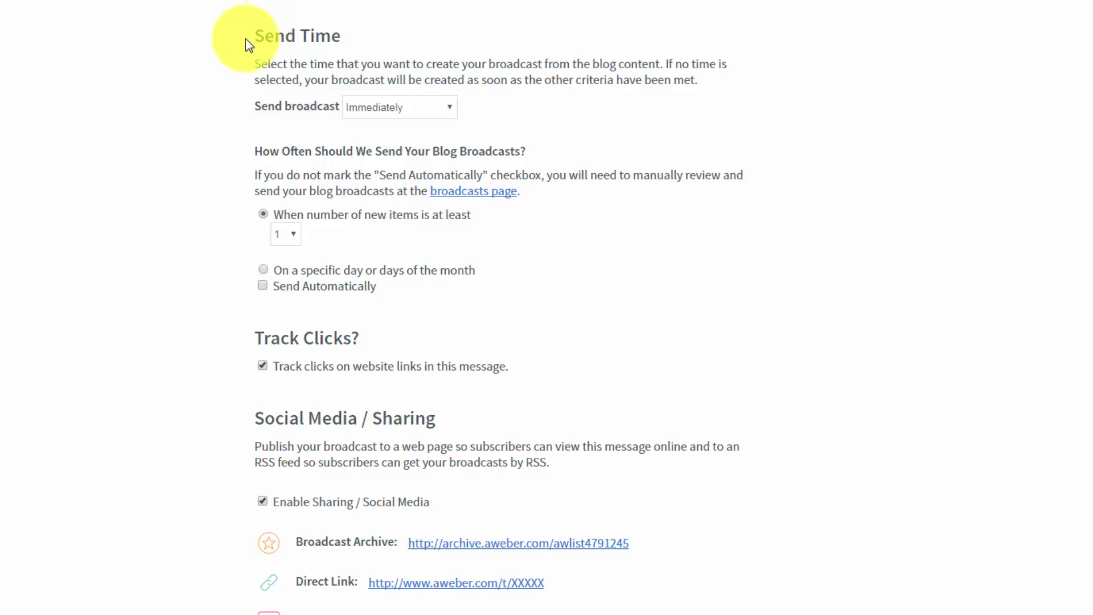
Keep the send time at Immediately, review the scheduling option, and save the blog broadcast.
{"action": "left_click", "coordinate": [443, 111]}
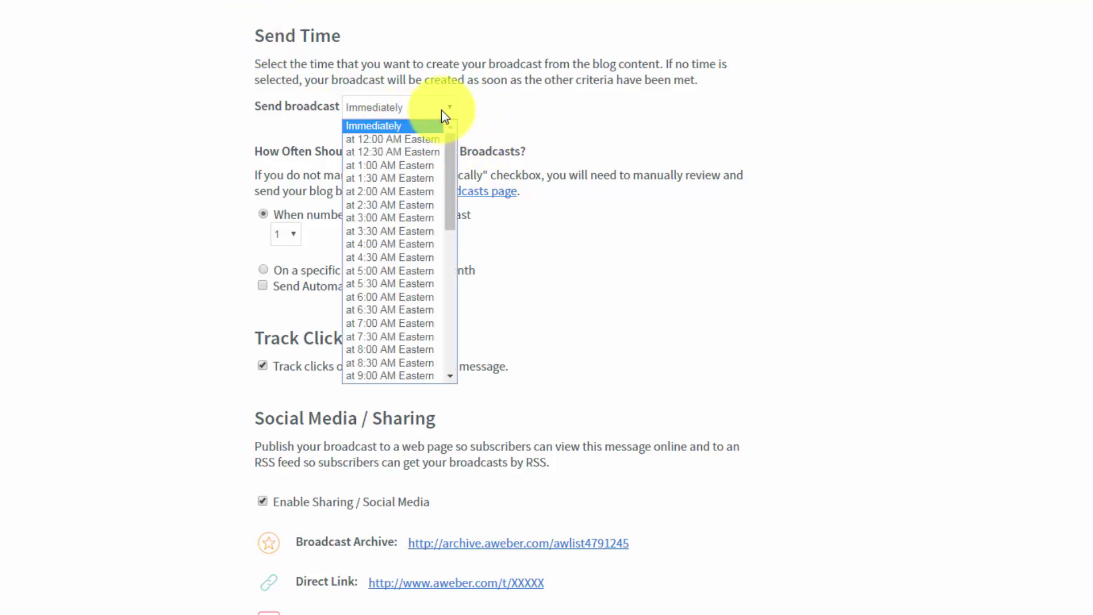
{"action": "left_click", "coordinate": [442, 112]}
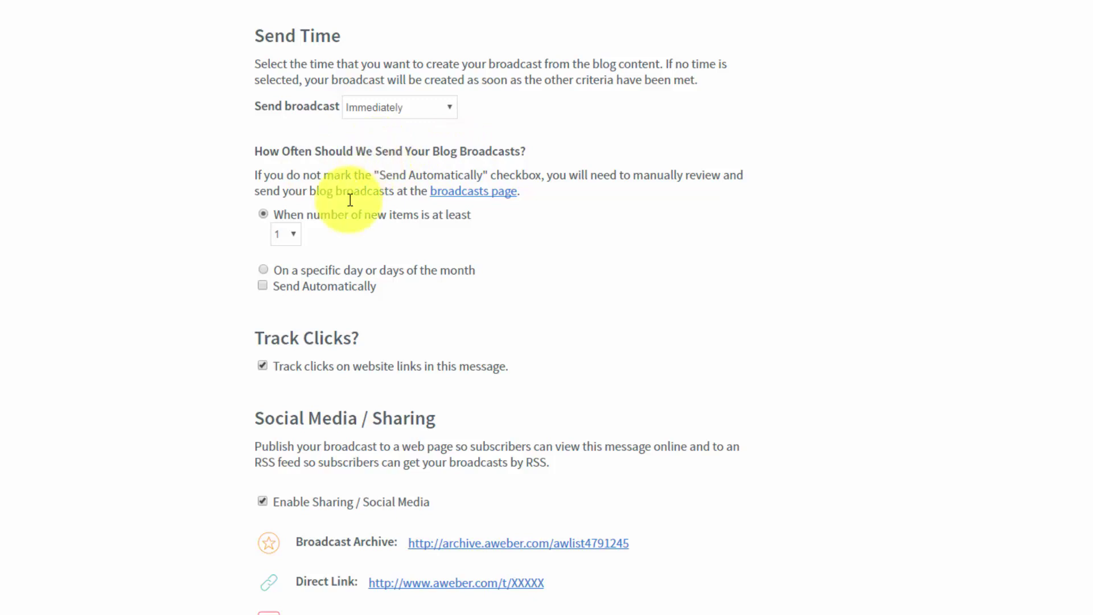
{"action": "left_click", "coordinate": [264, 271]}
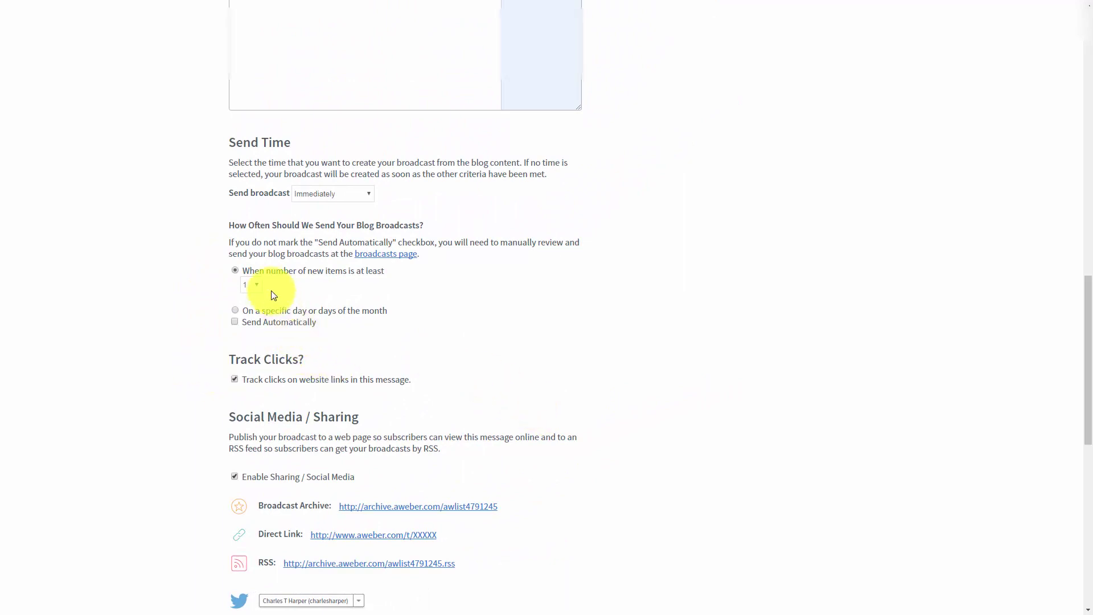
{"action": "scroll", "coordinate": [409, 394], "scroll_direction": "down", "scroll_amount": 7}
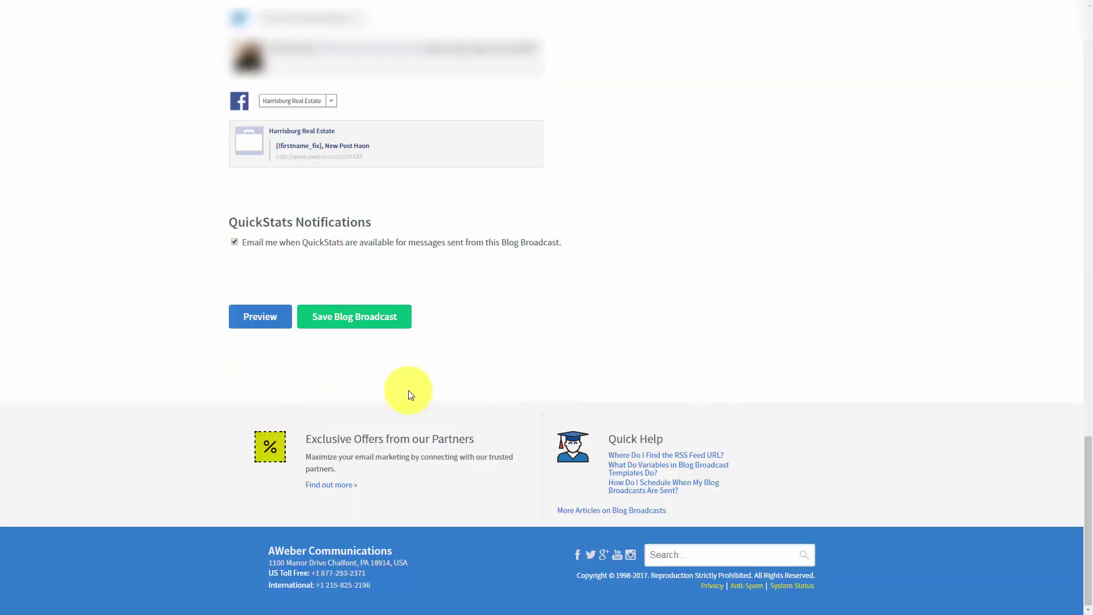
{"action": "left_click", "coordinate": [342, 328]}
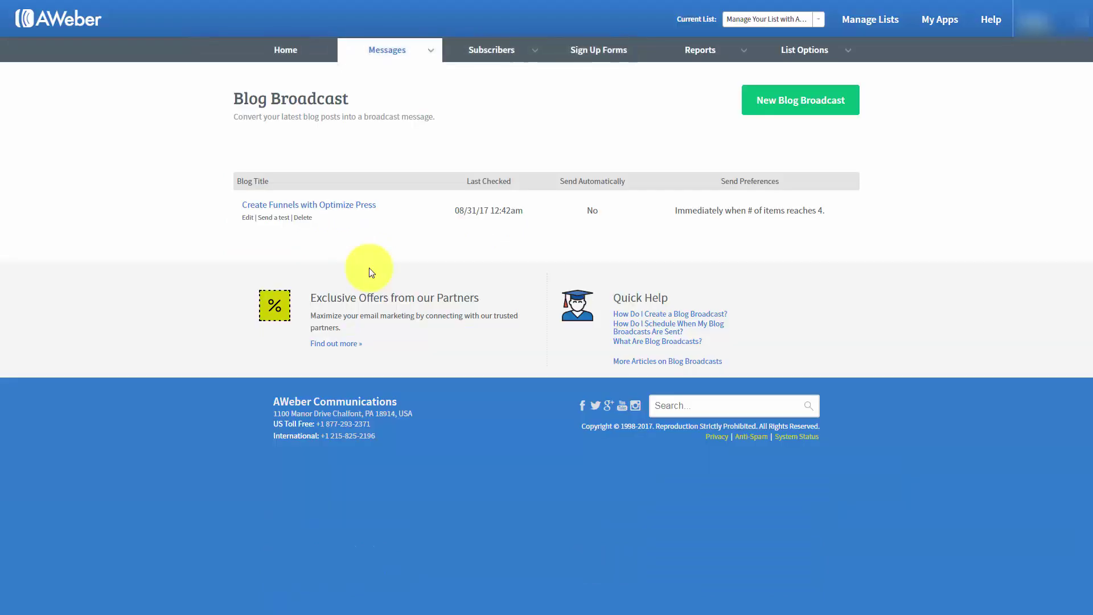